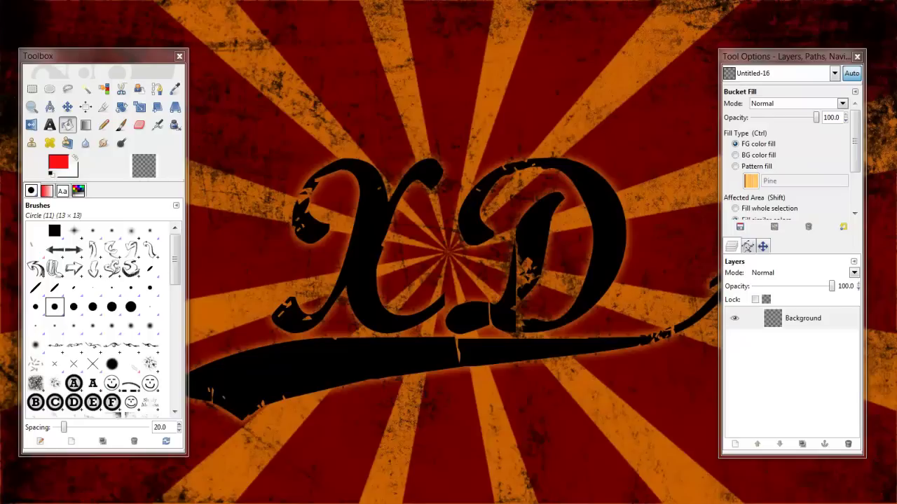
Switch to the blank 960 × 540px Untitled canvas in Microsoft Paint
key(alt+Tab)
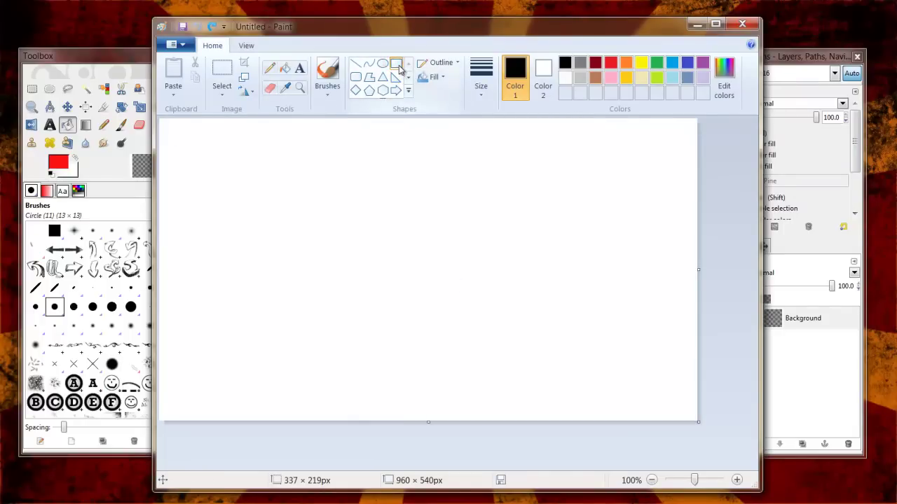
Draw a 388 × 250px black rectangle outline, then close Paint without saving
drag(314, 182, 530, 321)
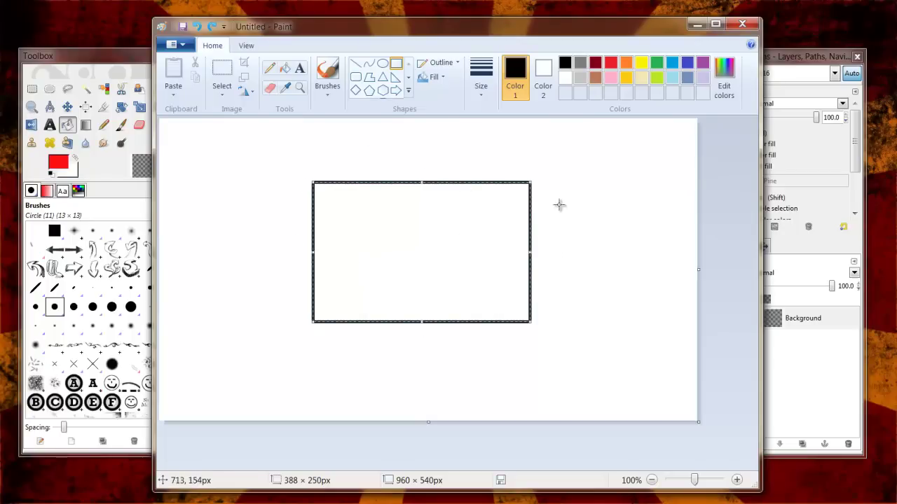
click(742, 24)
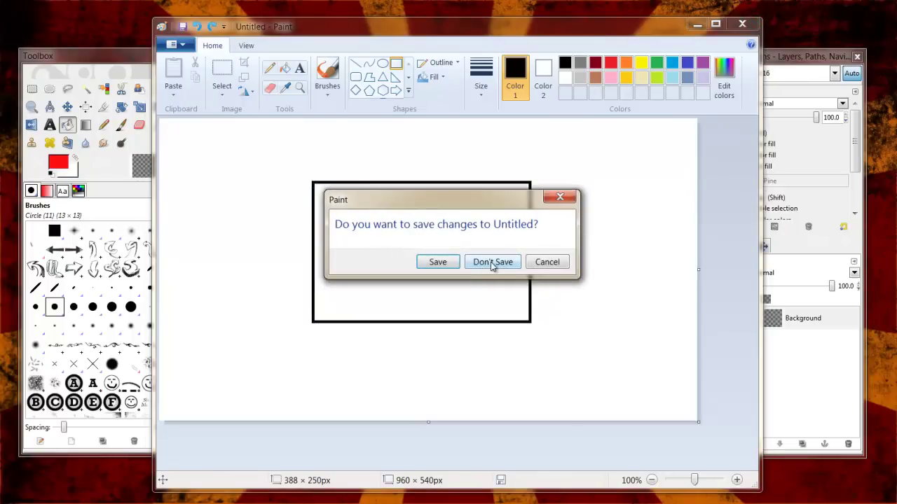
click(493, 263)
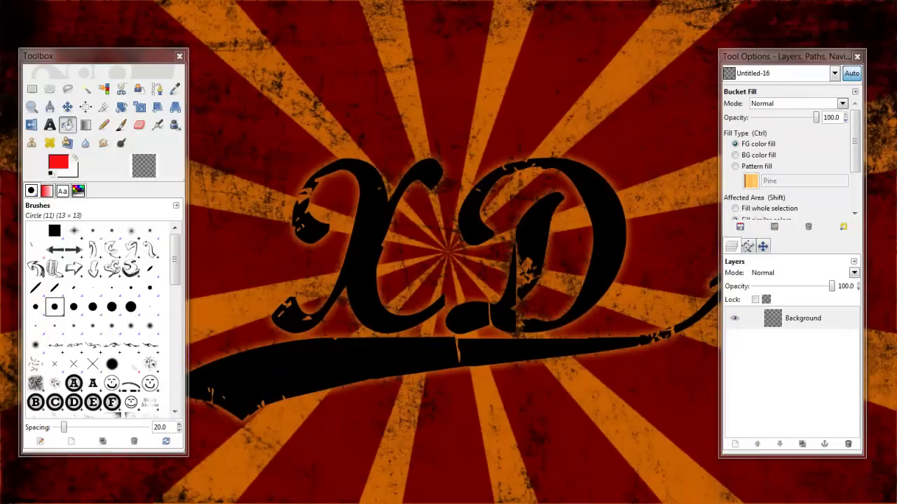
Make a hollow square ring selection with Rectangle Select on the 512×512 canvas
key(alt+Tab)
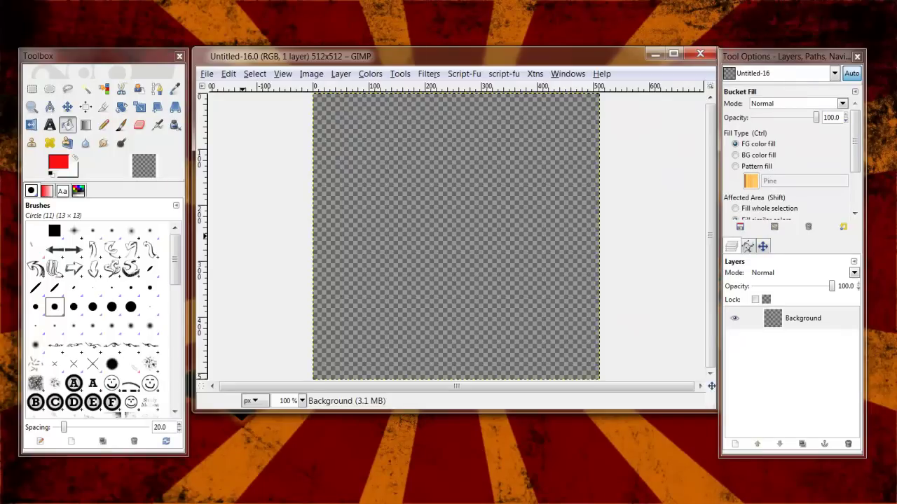
click(32, 89)
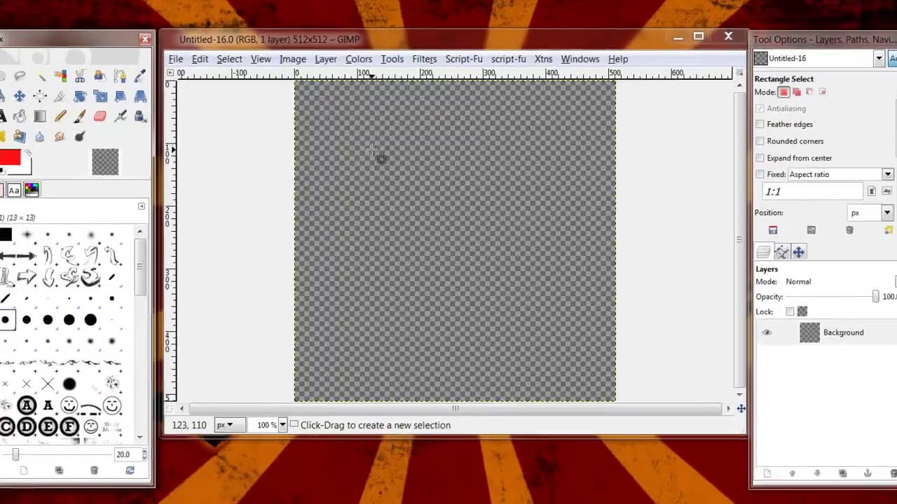
drag(363, 146, 557, 332)
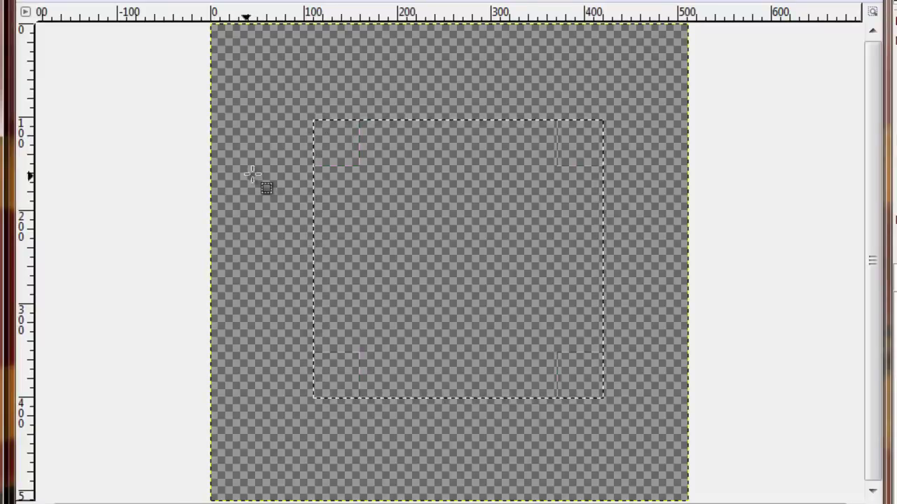
click(322, 129)
drag(324, 229, 592, 384)
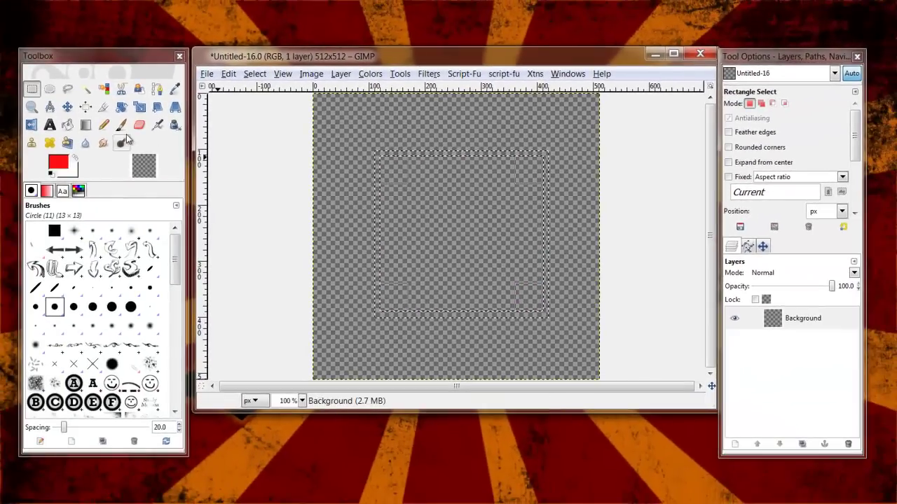
Bucket-fill the ring selection red, then undo the fill
click(50, 125)
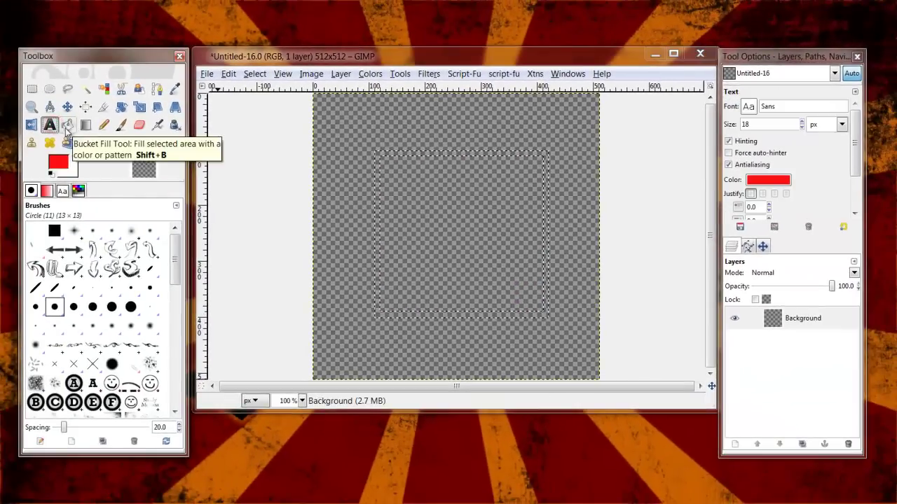
click(68, 125)
click(378, 190)
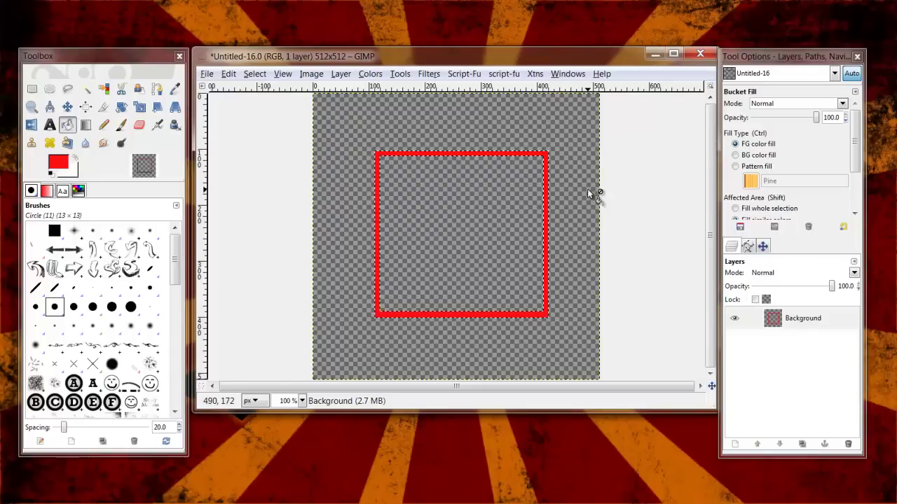
key(ctrl+z)
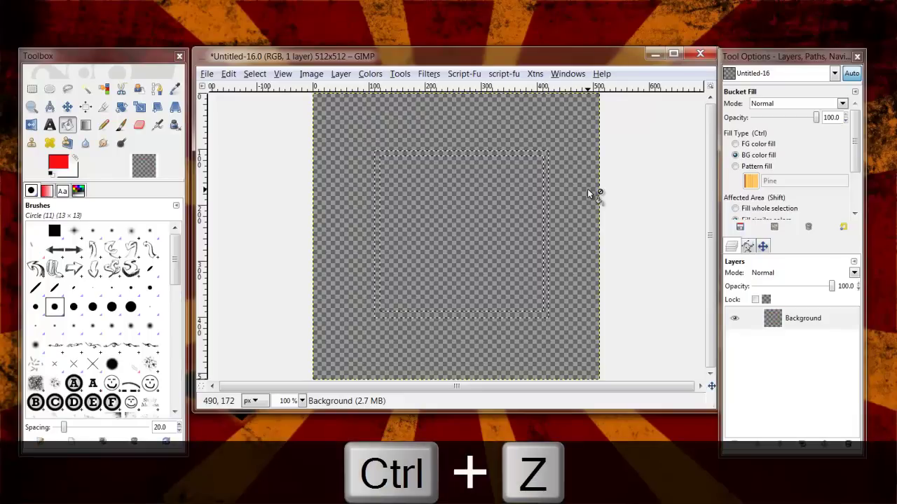
Undo the ring selection to leave a blank transparent Background, and pick Rectangle Select
key(ctrl+z)
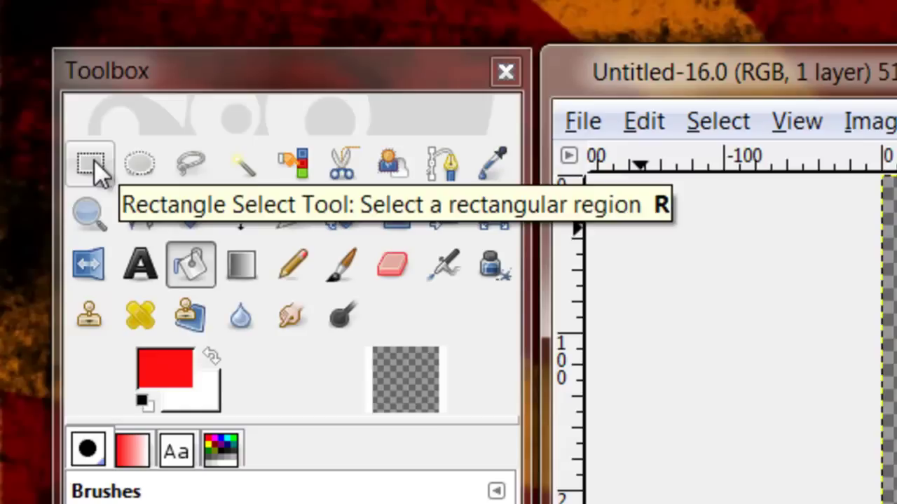
click(214, 63)
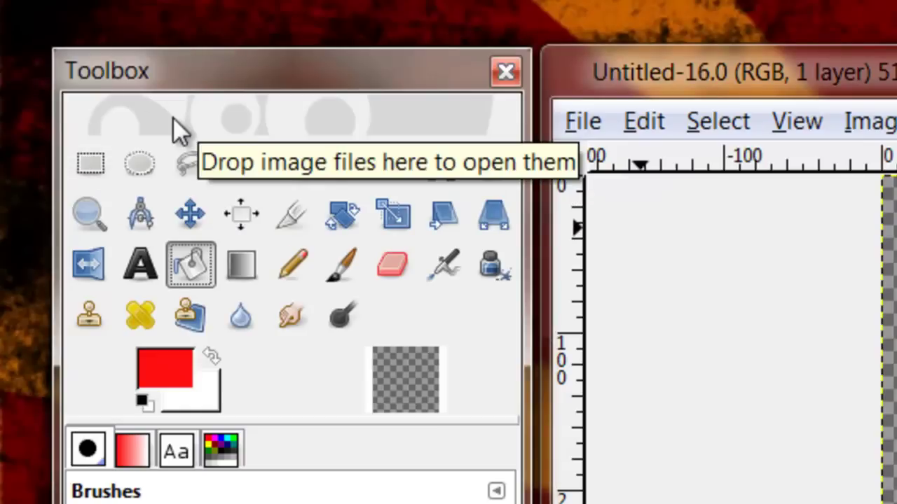
key(r)
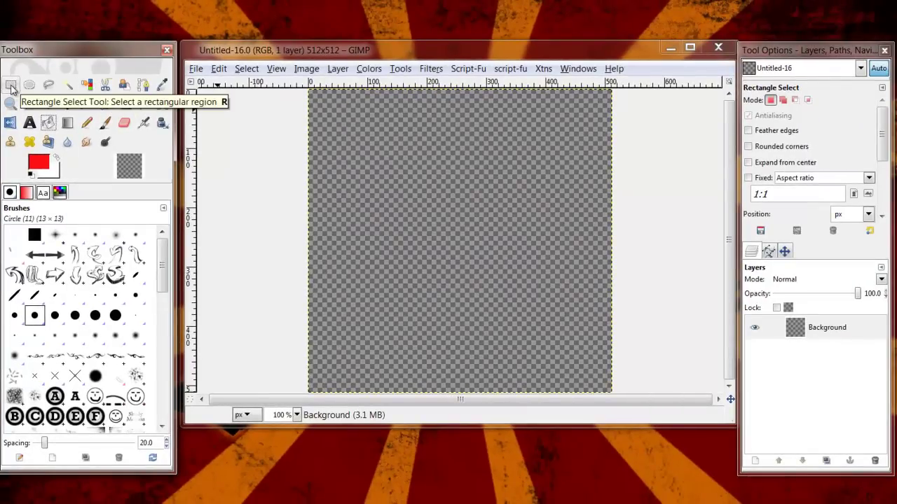
Select a tall narrow rectangle near the bottom-right and bucket-fill it red
click(10, 84)
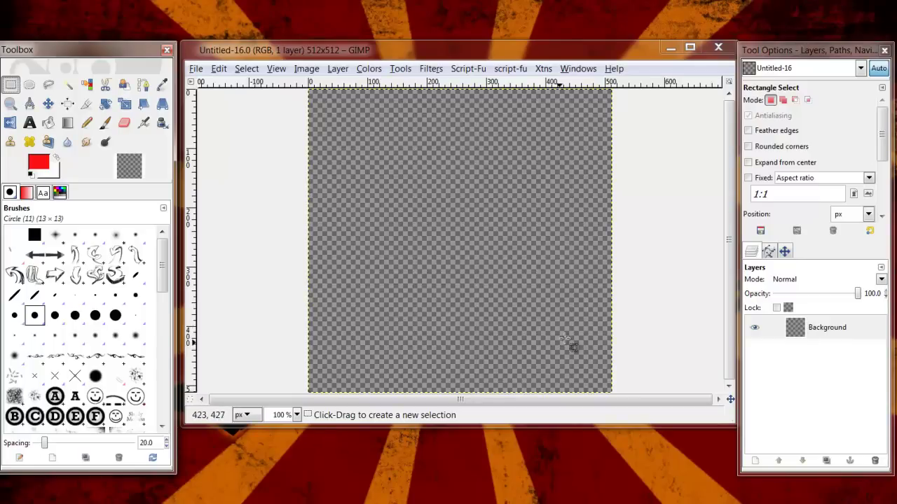
mouse_move(541, 289)
mouse_down()
mouse_move(556, 378)
mouse_move(583, 381)
mouse_move(579, 389)
mouse_up()
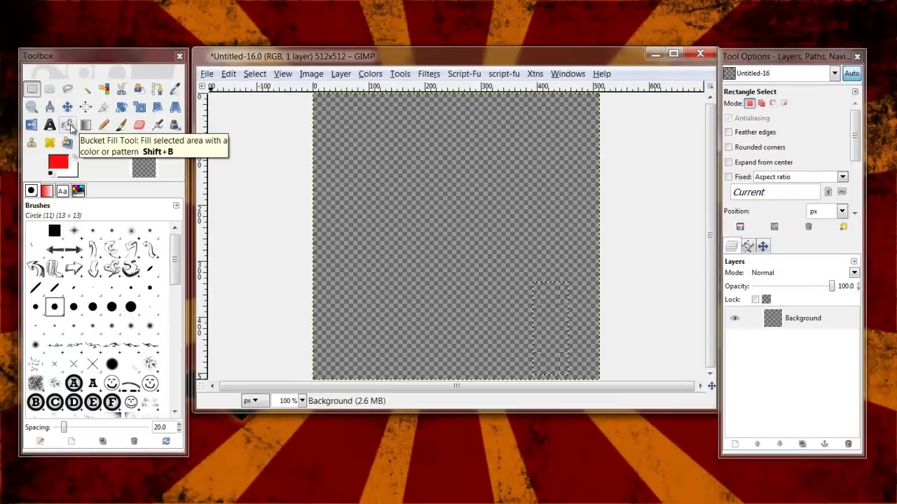
click(67, 125)
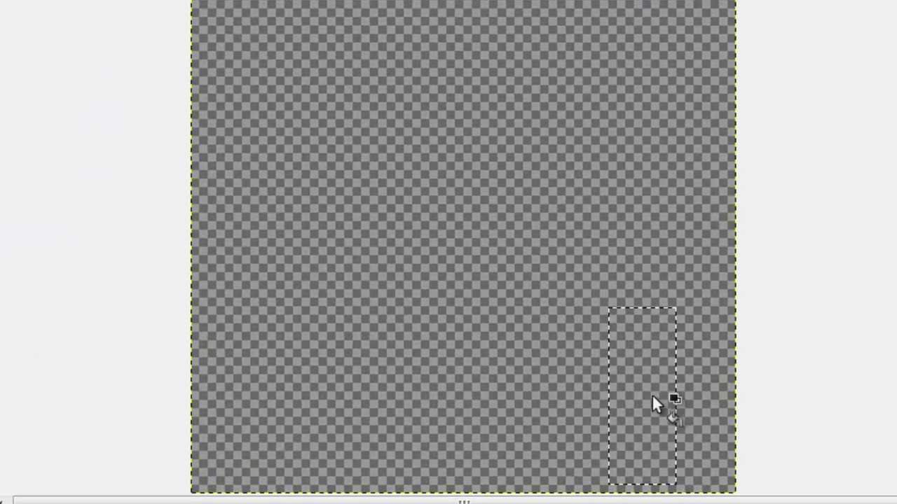
click(611, 370)
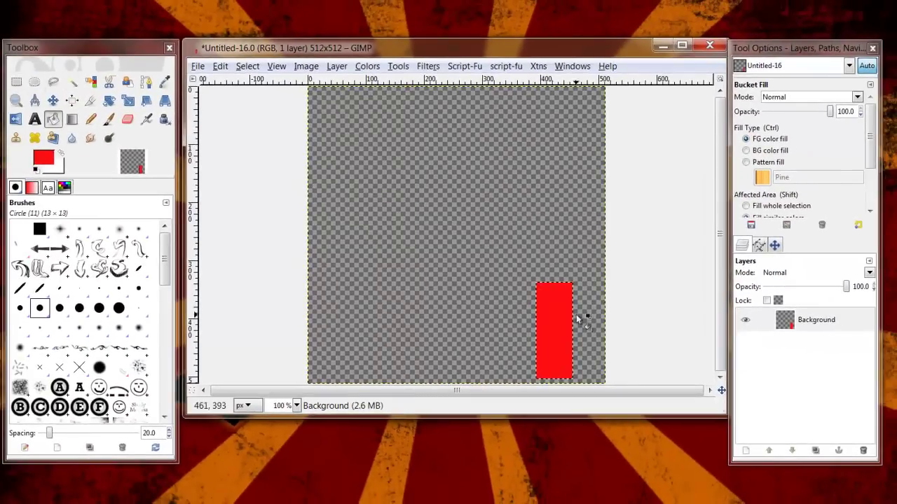
Add a horizontal rectangle across the red bar and fill it red to form a plus
click(20, 85)
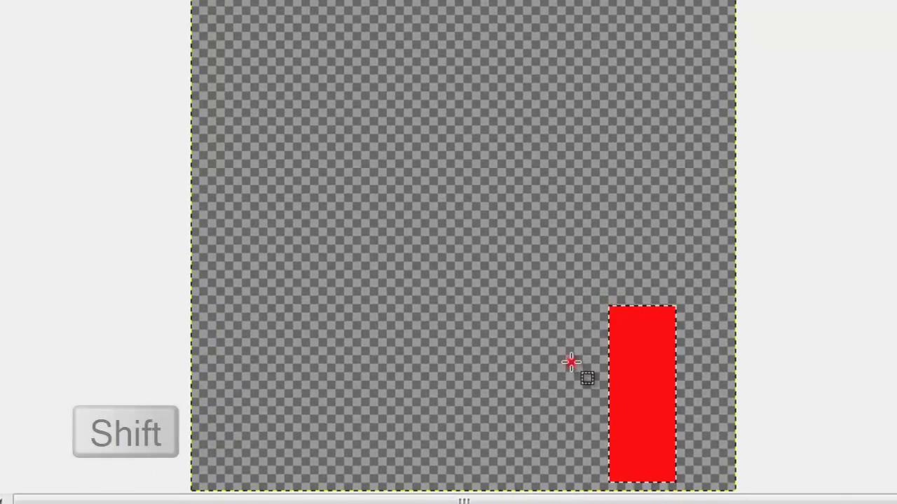
drag(572, 363, 713, 425)
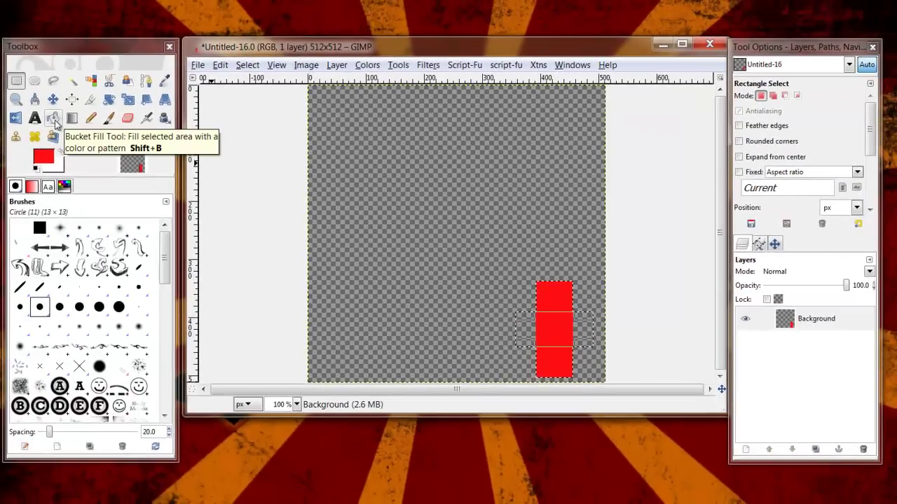
click(56, 120)
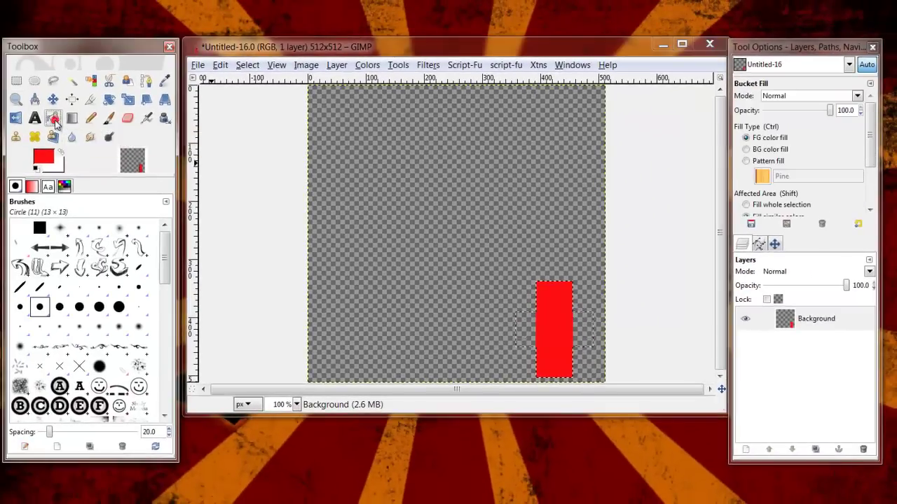
click(524, 333)
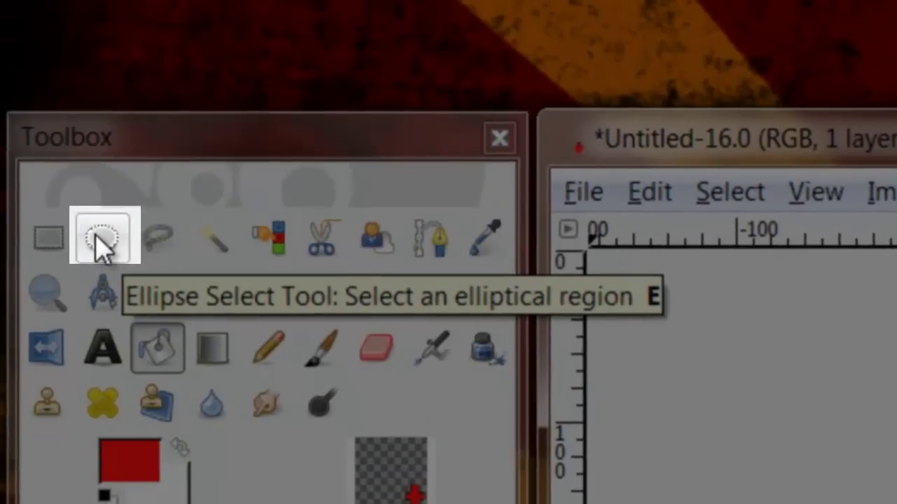
Drag an ellipse selection from the canvas top-left and adjust its edges into a circle
click(102, 240)
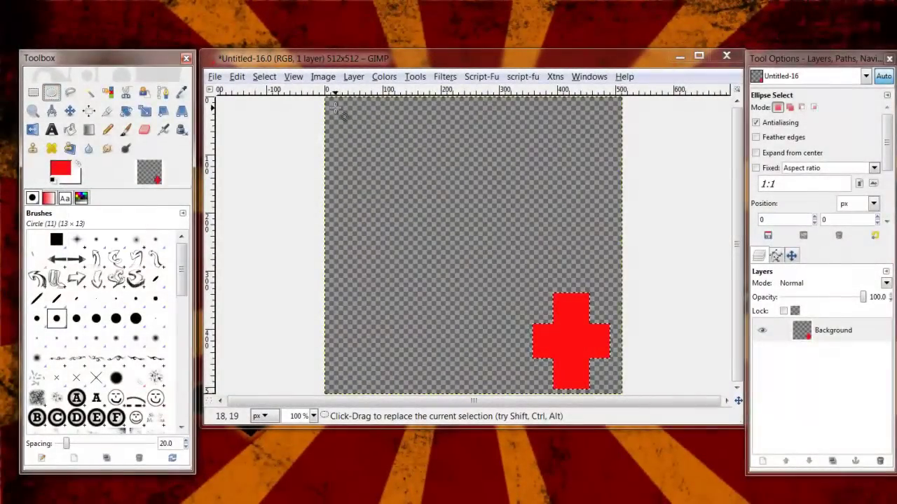
drag(336, 109, 443, 217)
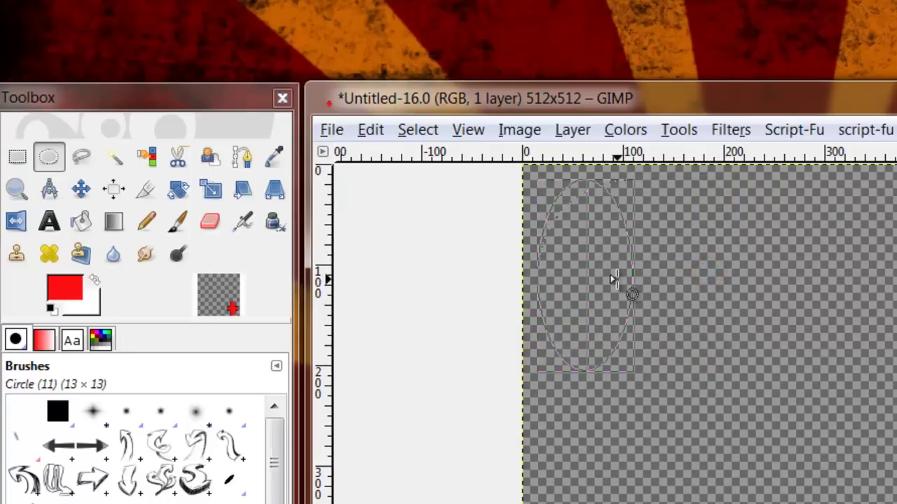
drag(613, 280, 640, 301)
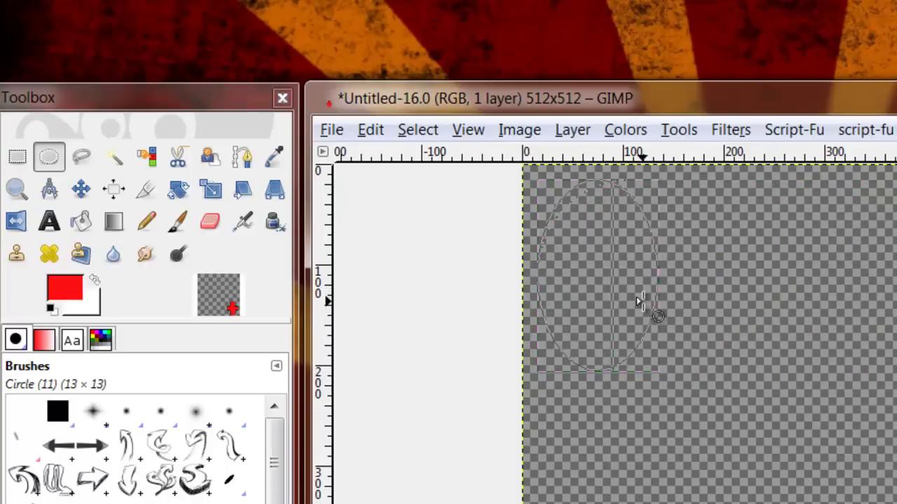
drag(716, 313, 771, 326)
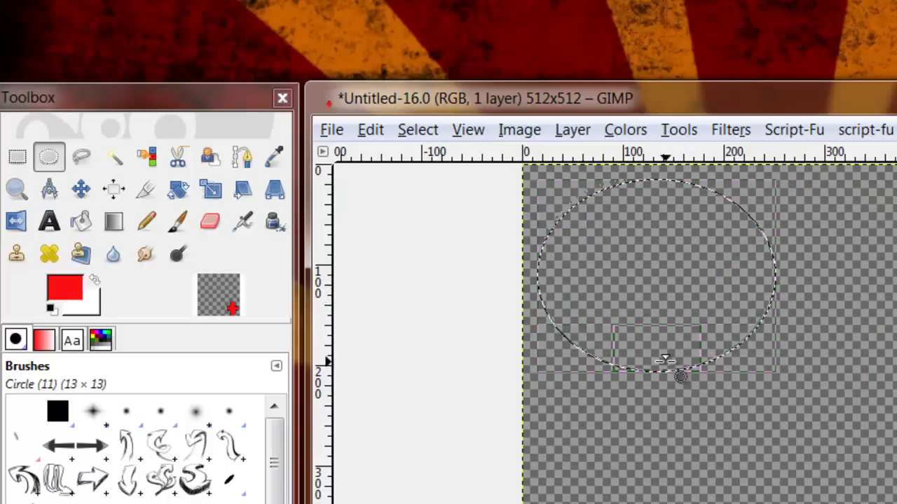
drag(662, 358, 664, 382)
drag(756, 290, 704, 287)
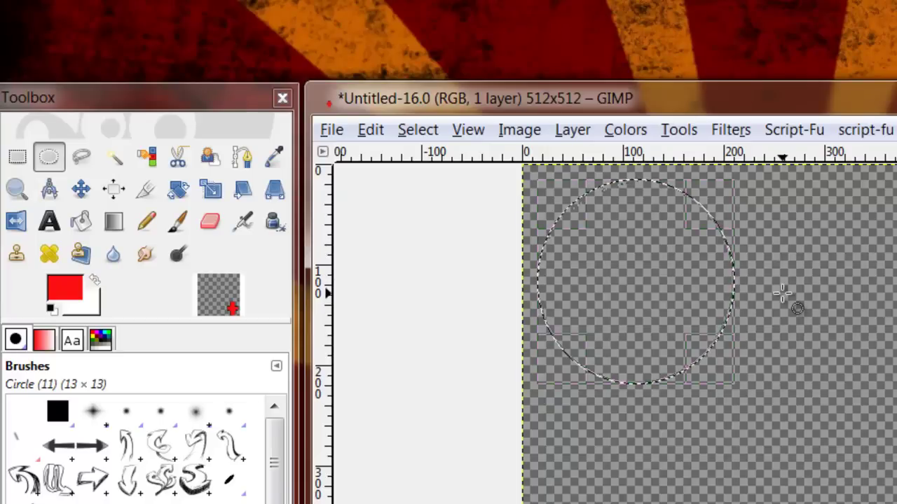
Subtract a rectangle from the circle selection's right side to make a red C shape
click(20, 159)
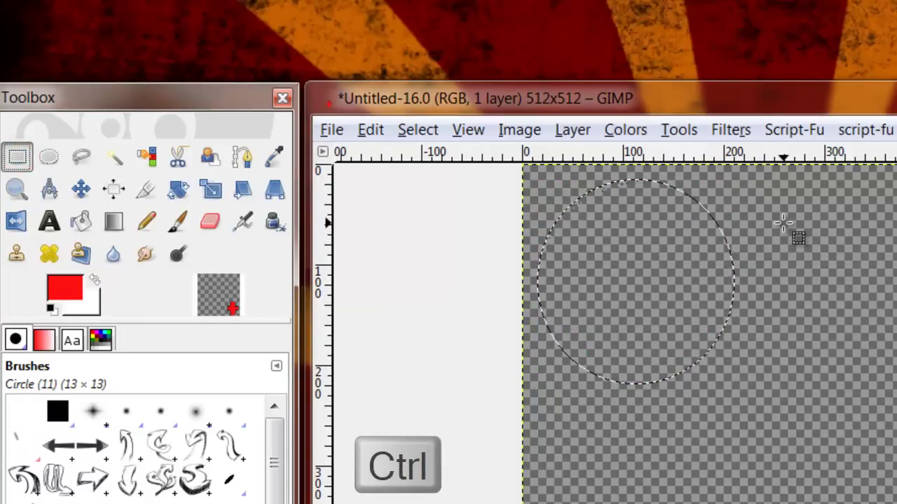
drag(782, 223, 662, 336)
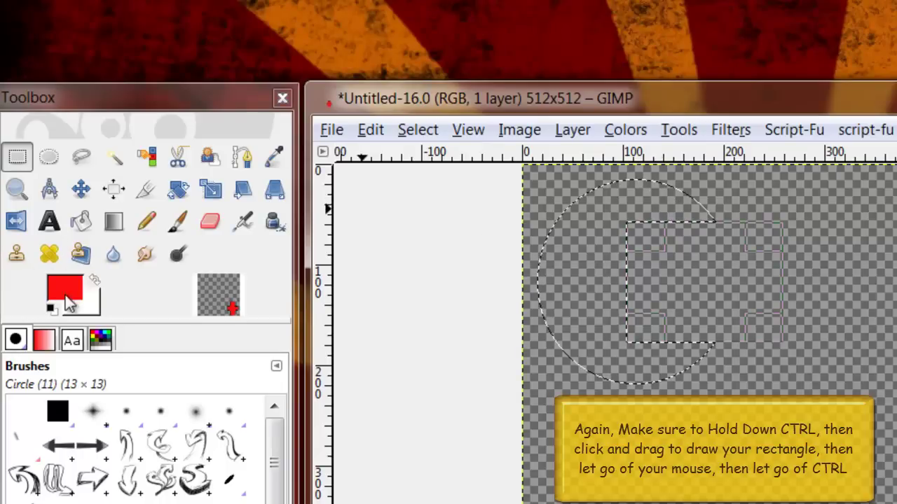
click(80, 222)
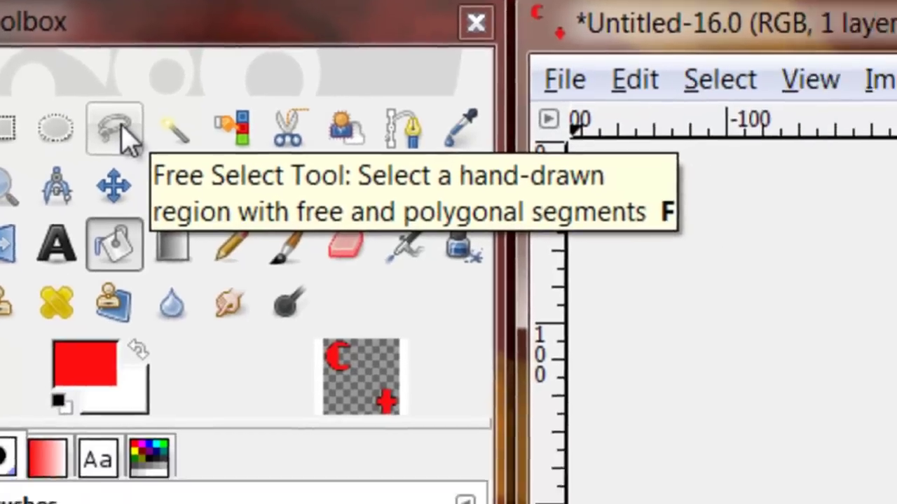
Trace a closed freehand squiggle selection at the lower left and fill it blue
click(119, 129)
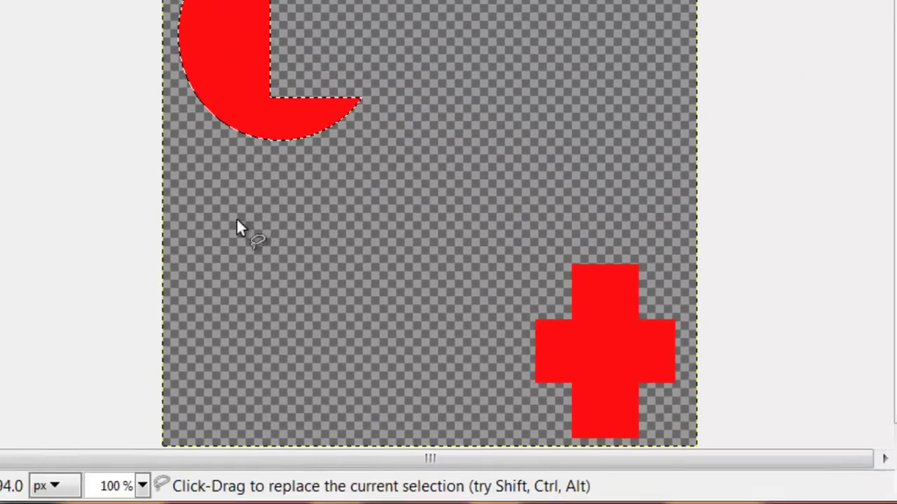
mouse_move(236, 220)
mouse_down()
mouse_move(215, 238)
mouse_move(243, 264)
mouse_move(206, 260)
mouse_move(201, 277)
mouse_move(242, 294)
mouse_move(236, 309)
mouse_move(194, 313)
mouse_up()
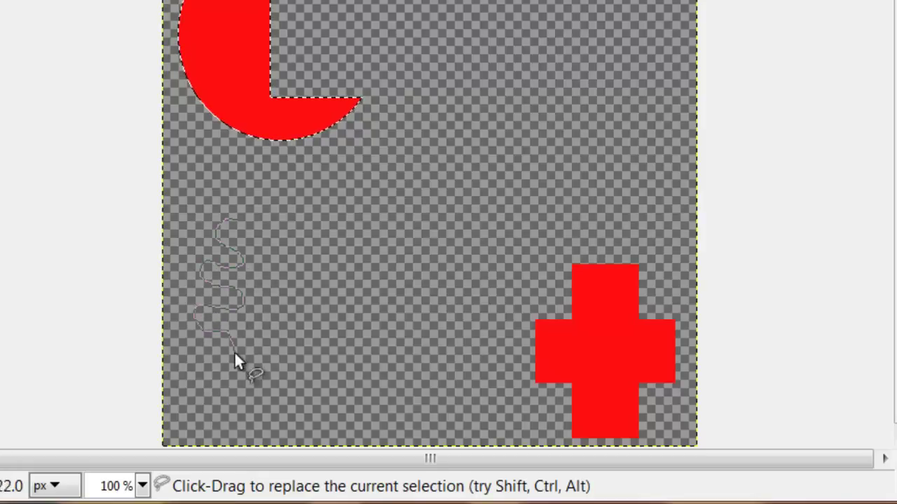
mouse_move(234, 354)
mouse_down()
mouse_move(204, 392)
mouse_move(233, 413)
mouse_move(261, 388)
mouse_move(264, 366)
mouse_move(299, 379)
mouse_move(330, 369)
mouse_move(314, 338)
mouse_move(288, 330)
mouse_move(286, 308)
mouse_move(316, 290)
mouse_move(324, 256)
mouse_move(295, 225)
mouse_move(261, 216)
mouse_move(266, 203)
mouse_move(306, 200)
mouse_move(254, 189)
mouse_move(236, 220)
mouse_up()
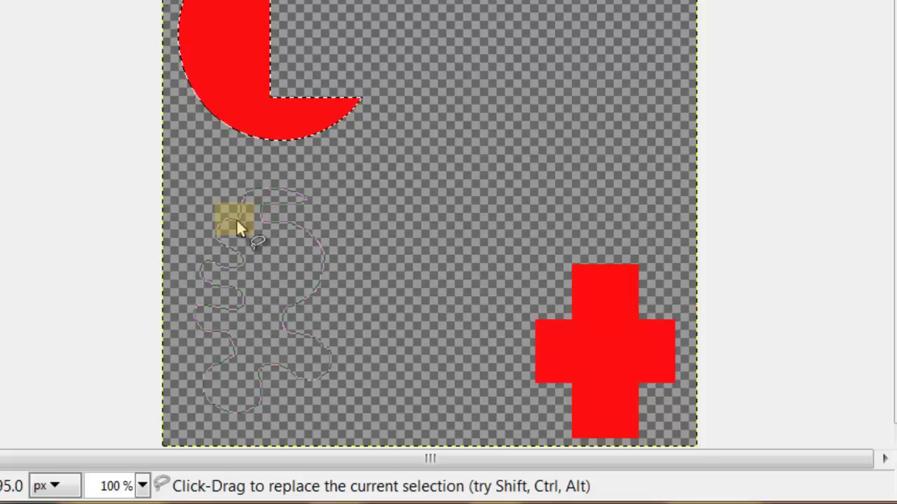
click(237, 220)
key(Return)
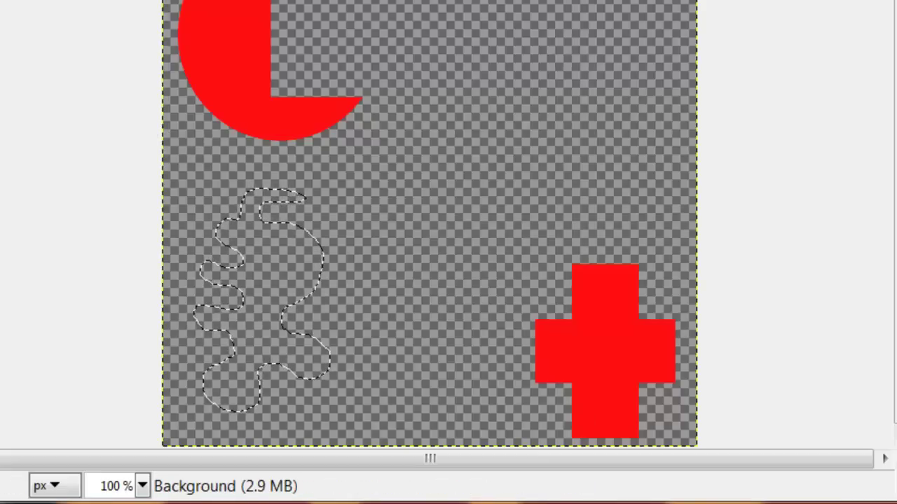
click(281, 270)
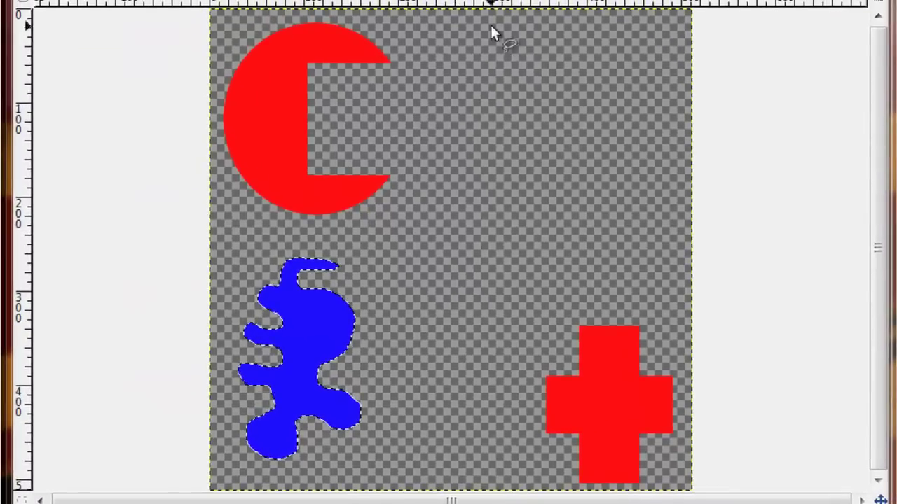
Make a three-corner triangle selection at the upper right and fill it yellow
click(561, 33)
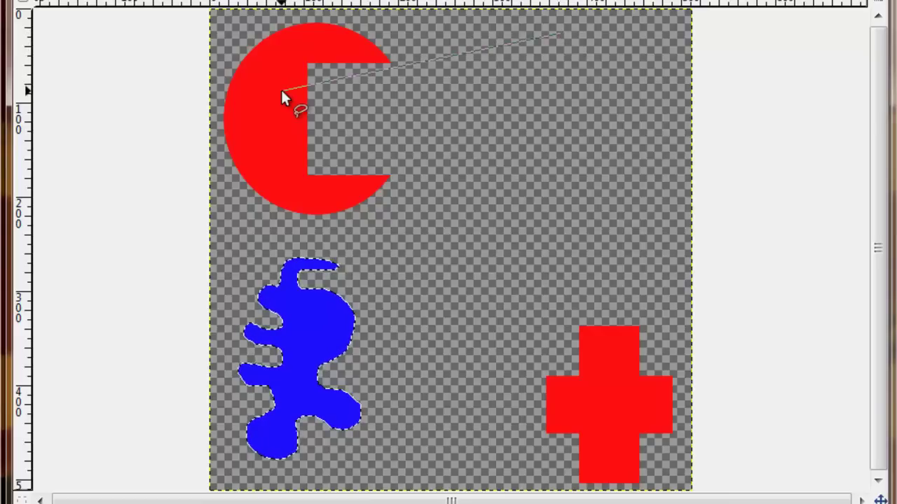
click(493, 196)
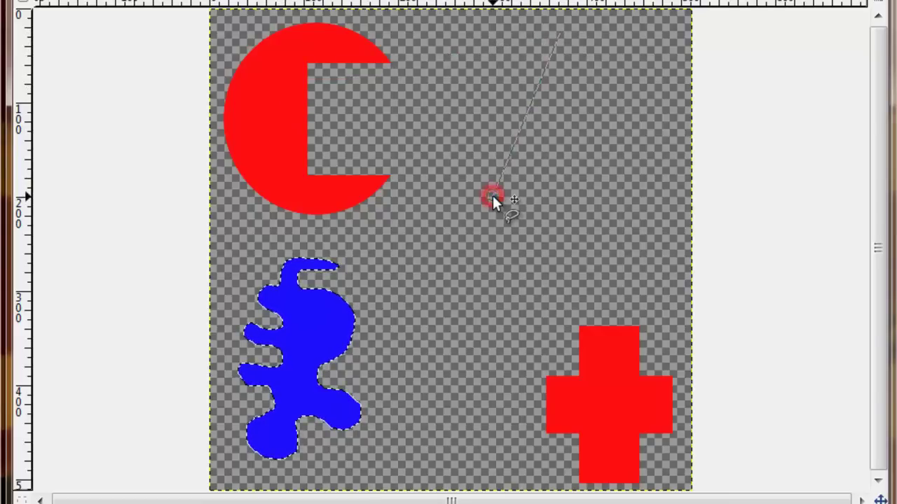
click(641, 191)
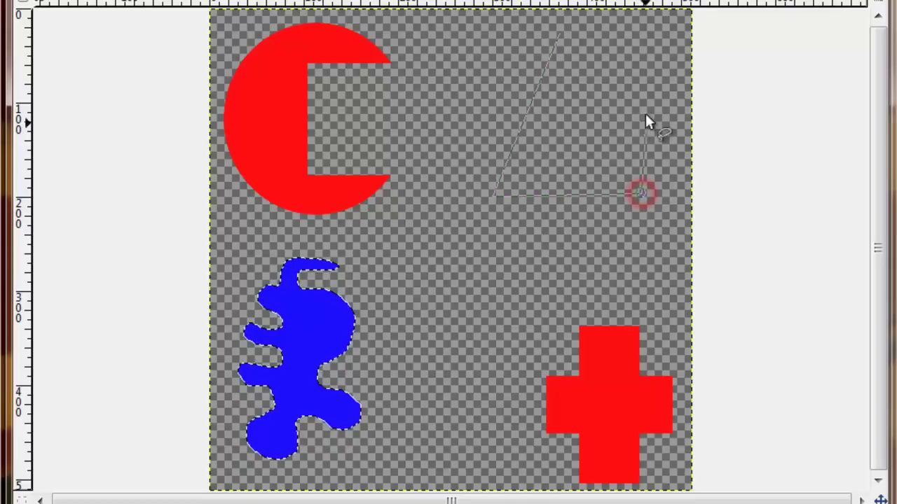
click(559, 31)
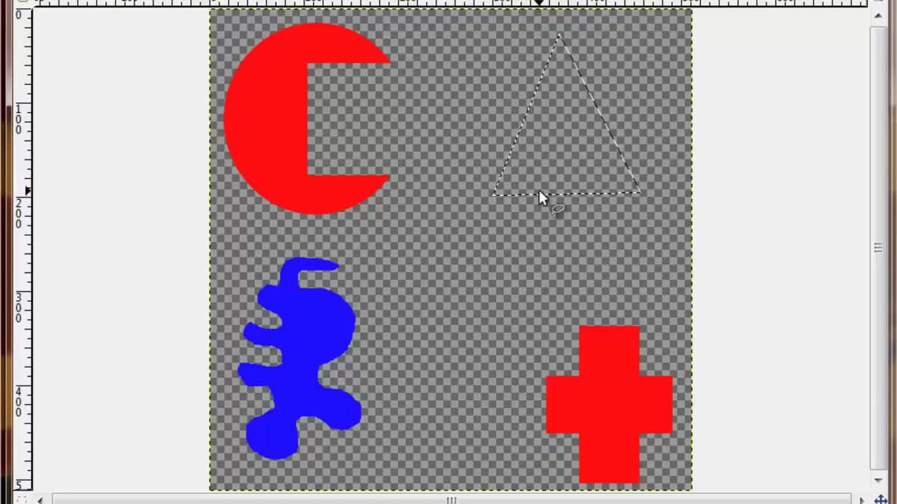
click(555, 138)
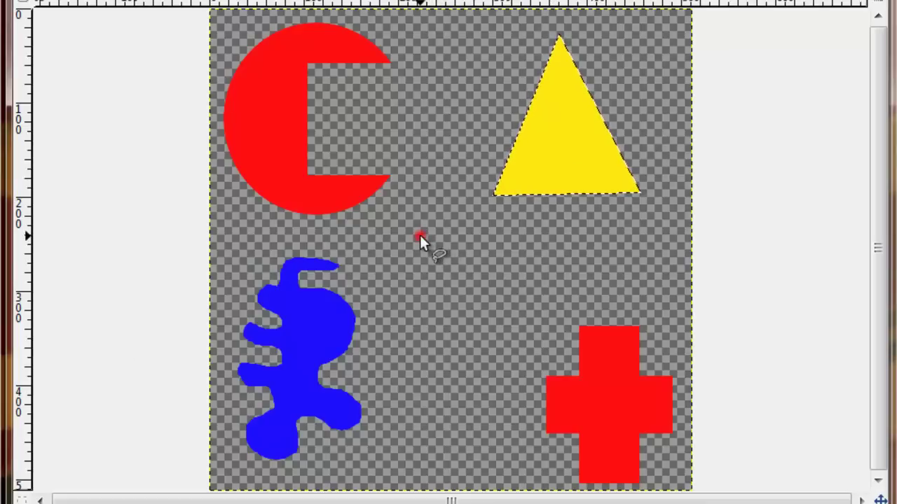
Free-select a U-shaped cup outline at the canvas centre and fill it yellow
mouse_move(419, 235)
mouse_down()
mouse_move(435, 322)
mouse_move(489, 346)
mouse_move(527, 309)
mouse_move(528, 239)
mouse_up()
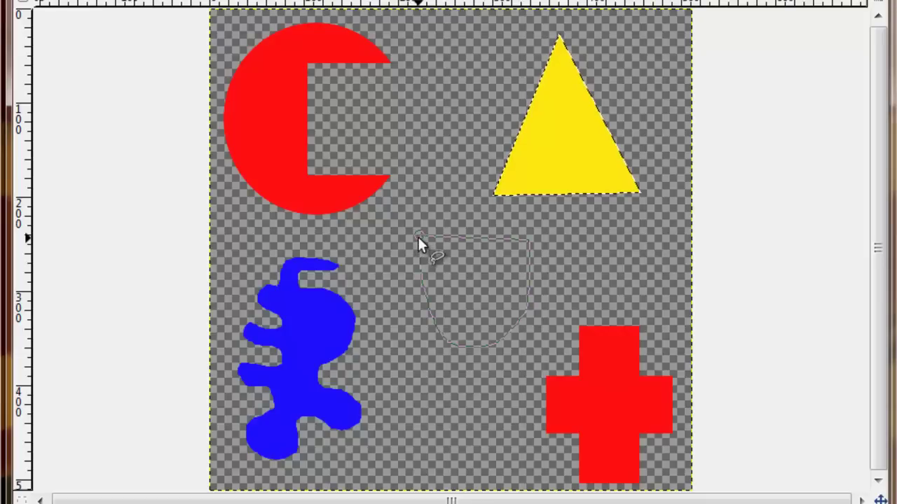
click(418, 236)
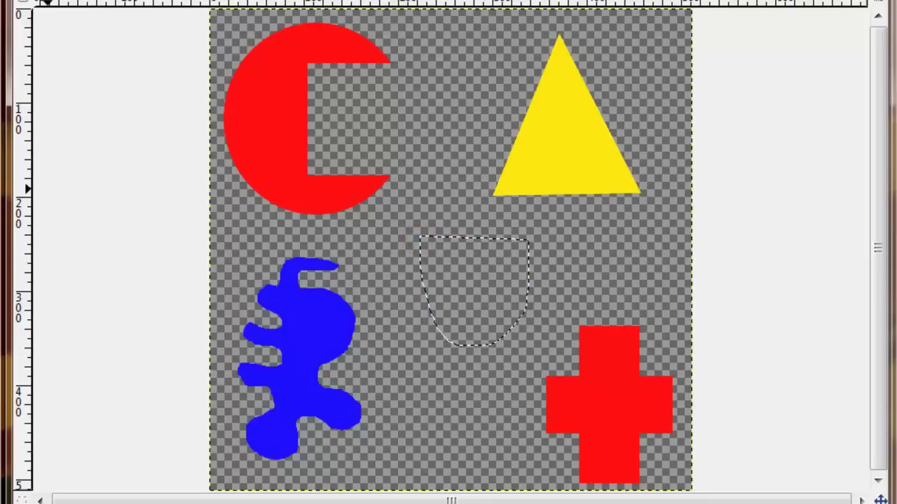
click(467, 295)
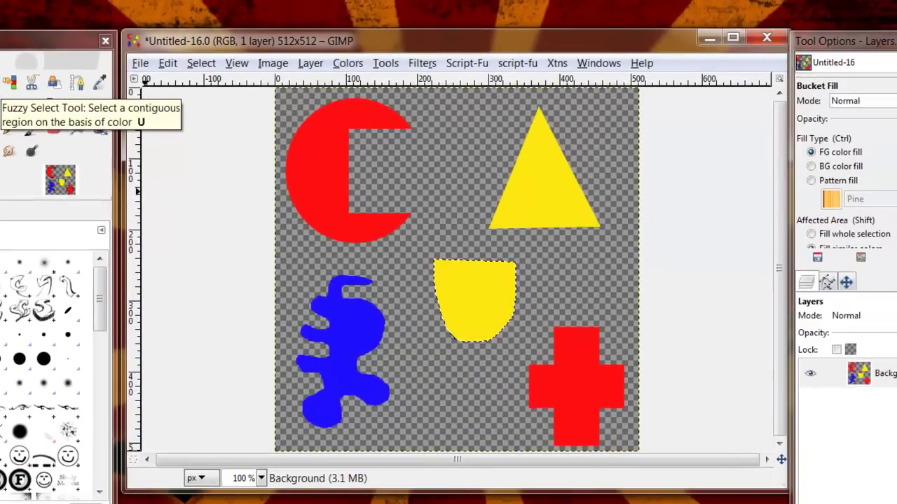
With a colour-based select tool, select the red C, then add the yellow triangle and blue squiggle
click(98, 82)
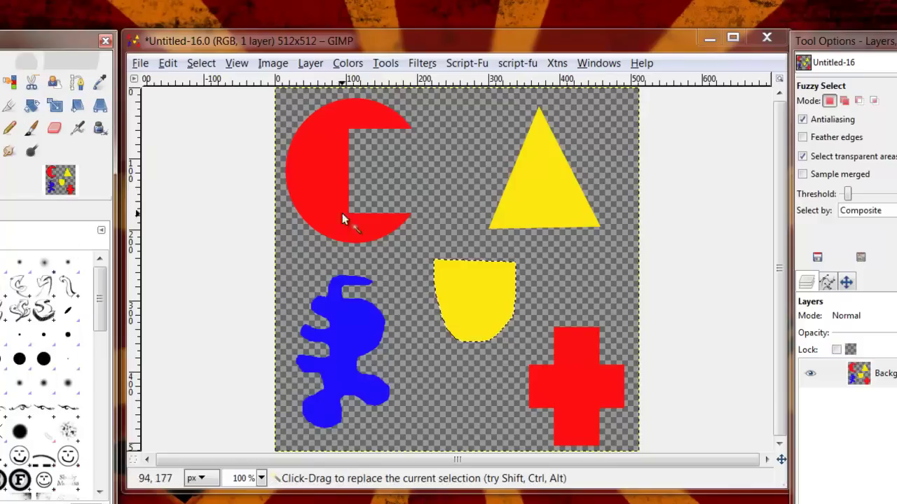
click(320, 171)
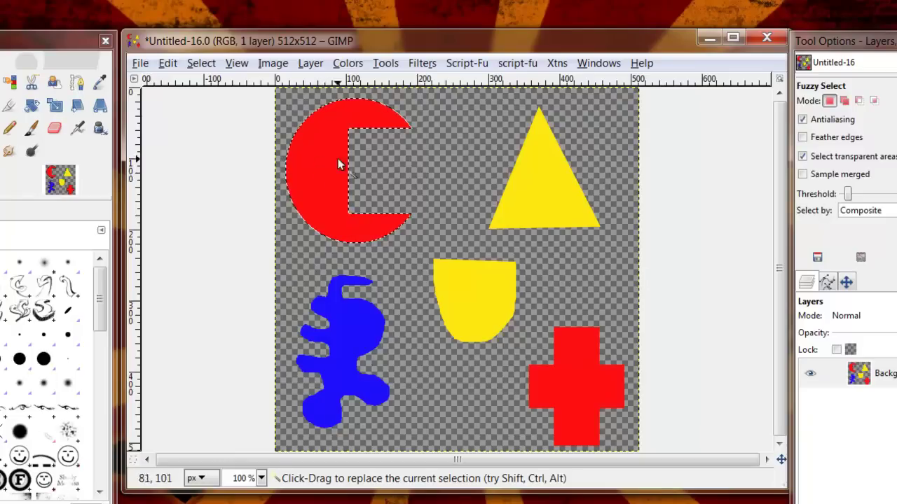
key(shift)
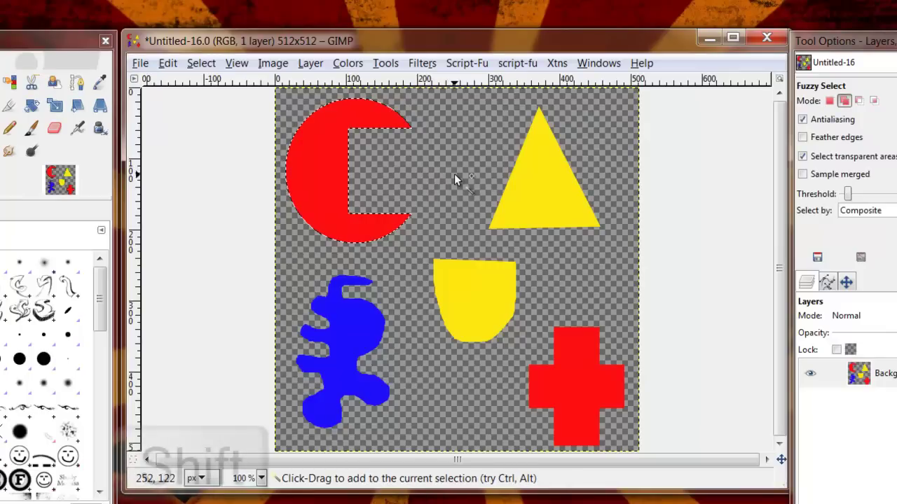
shift+click(546, 185)
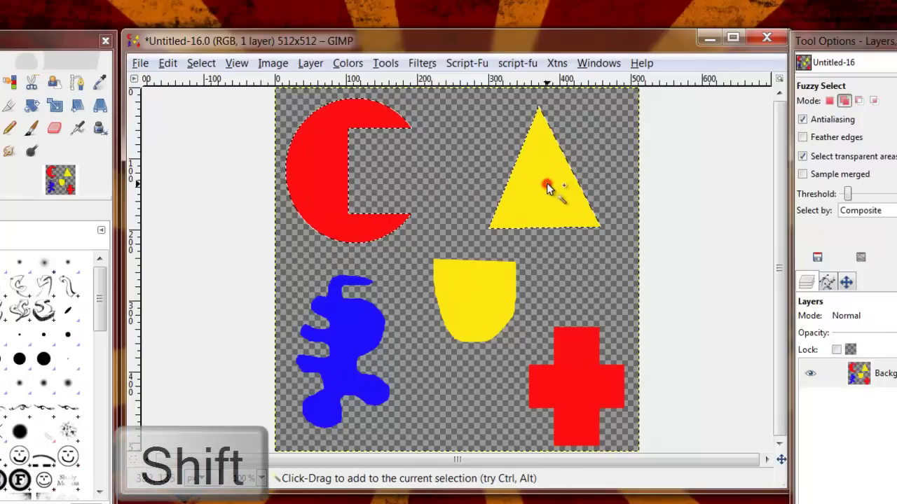
key(shift)
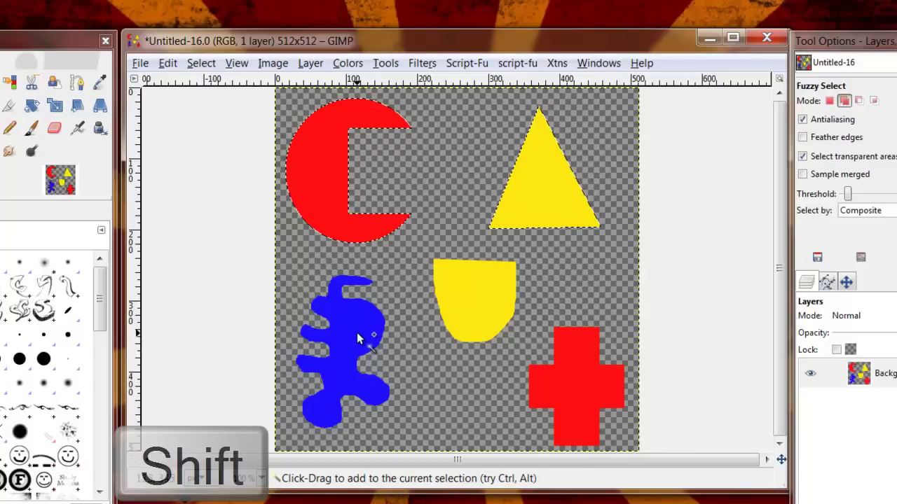
shift+click(358, 338)
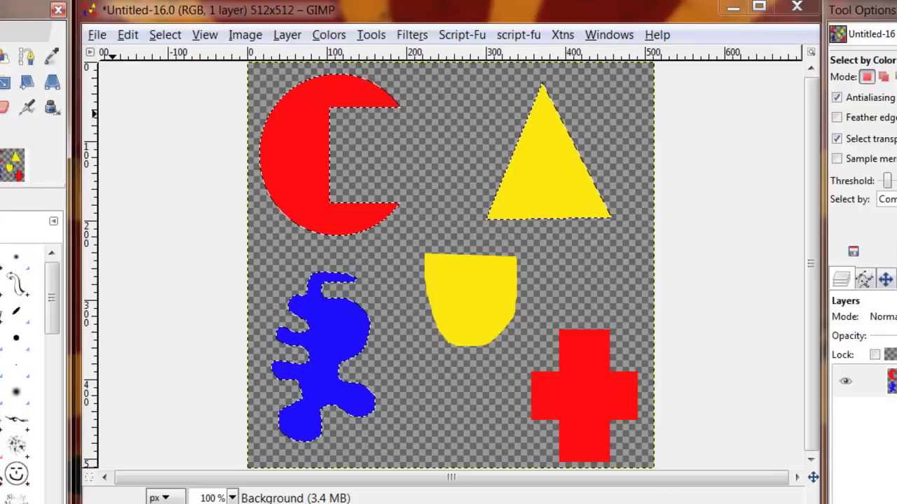
Select both yellow shapes by colour, then add both red shapes, leaving the blue squiggle out
click(472, 288)
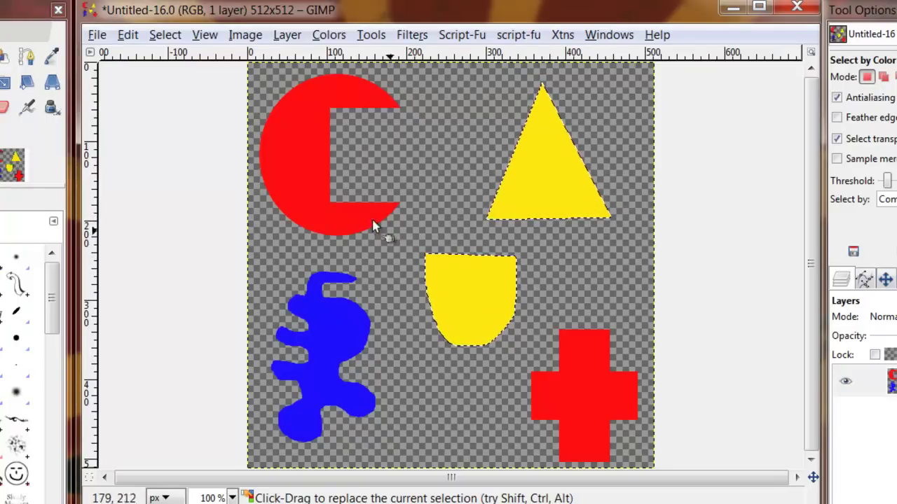
key(shift)
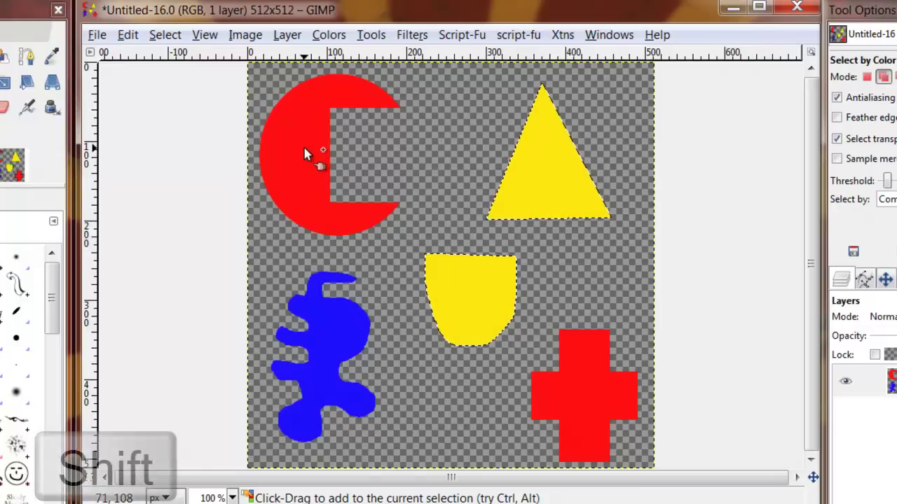
shift+click(305, 151)
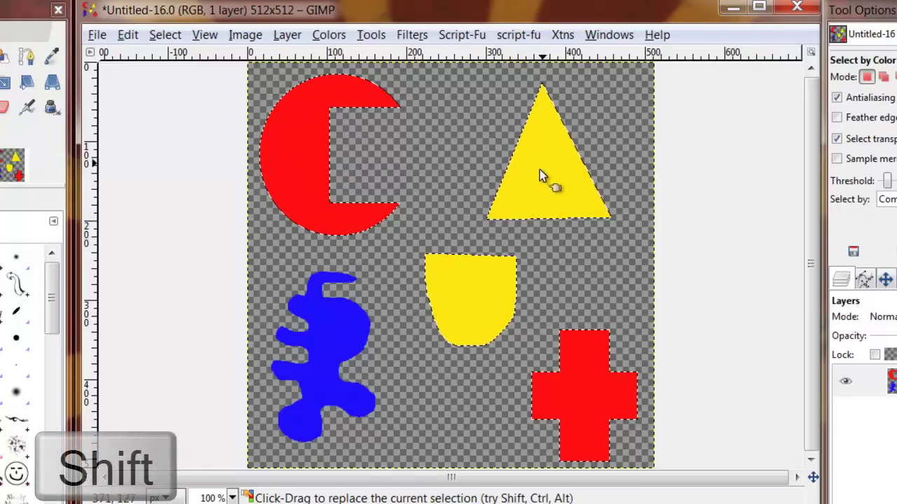